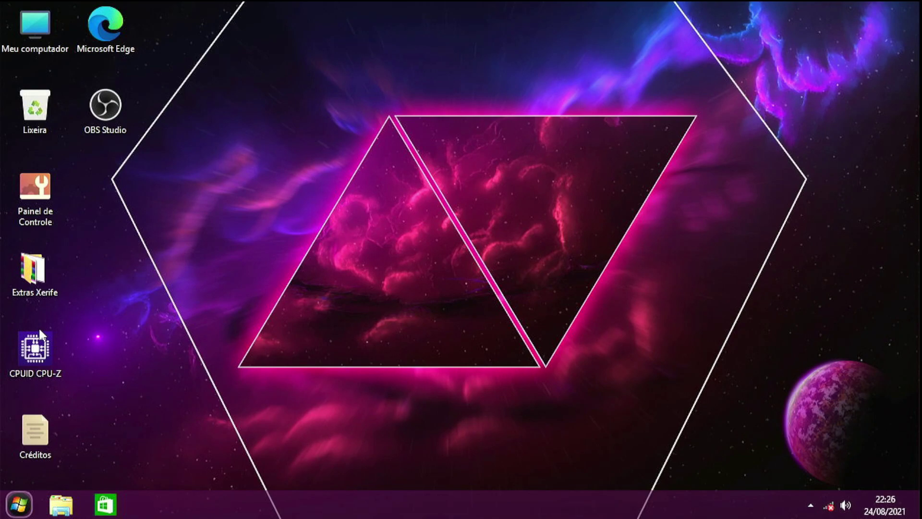
# Open Task Manager and examine the memory performance figures, including committed memory, then close it
pyautogui.rightClick(263, 513)
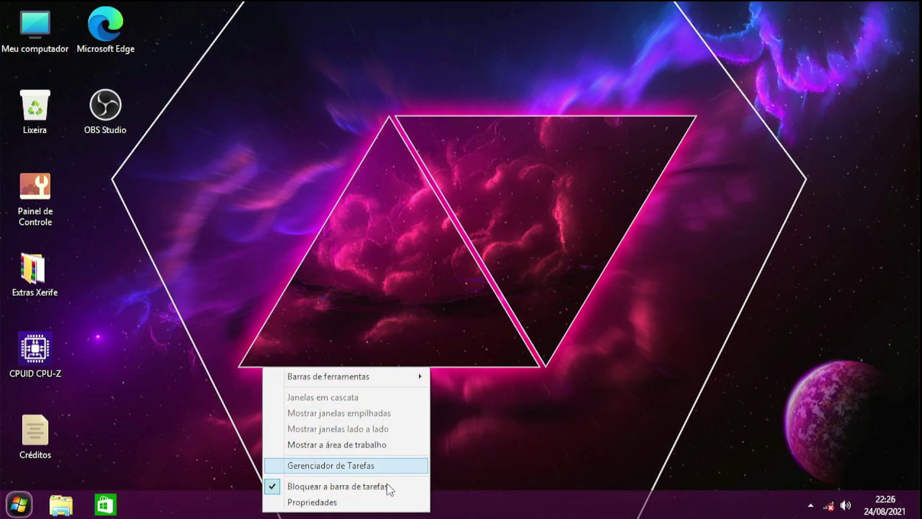
pyautogui.click(342, 471)
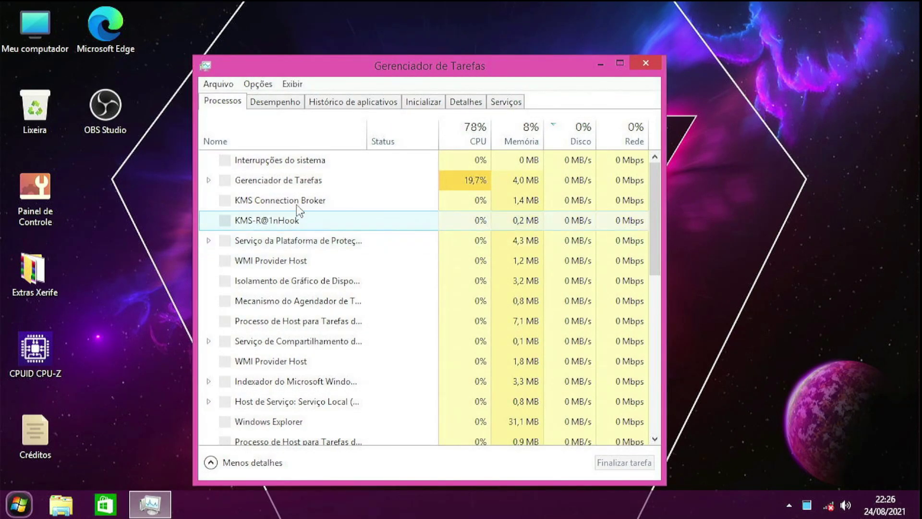
pyautogui.click(291, 108)
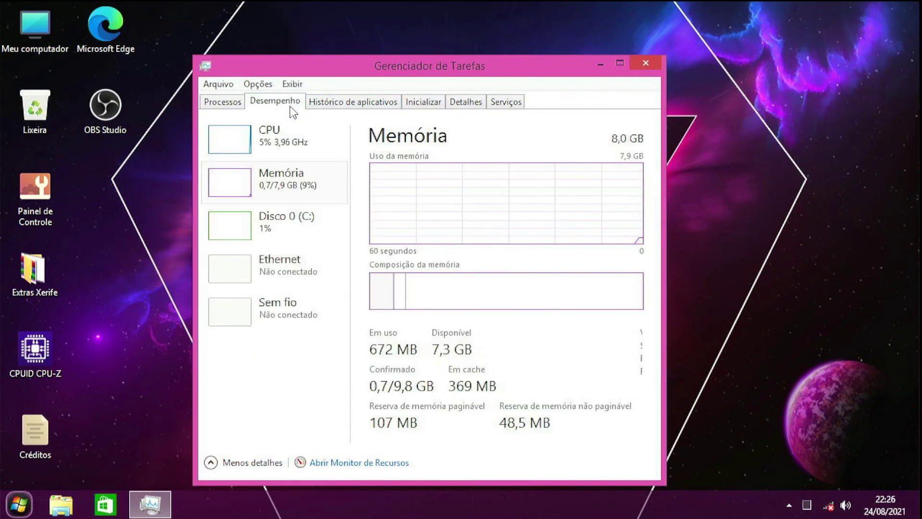
pyautogui.click(284, 177)
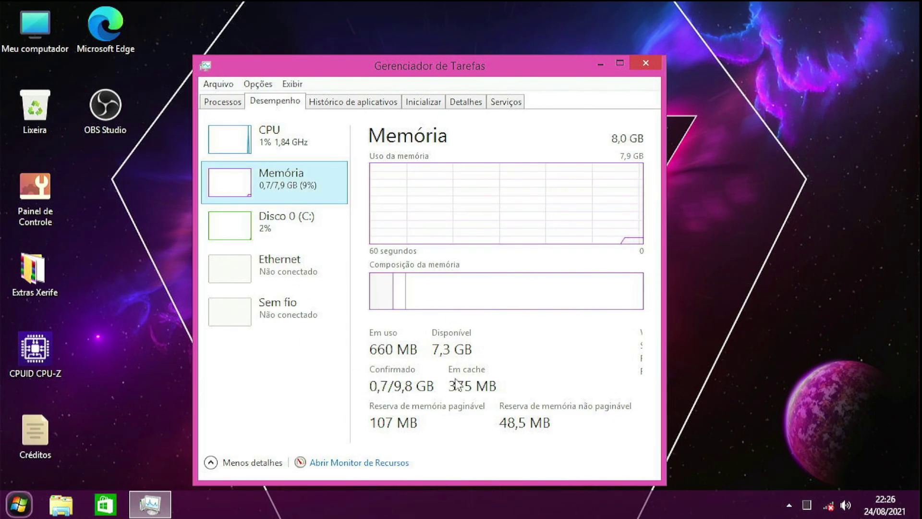
pyautogui.click(438, 392)
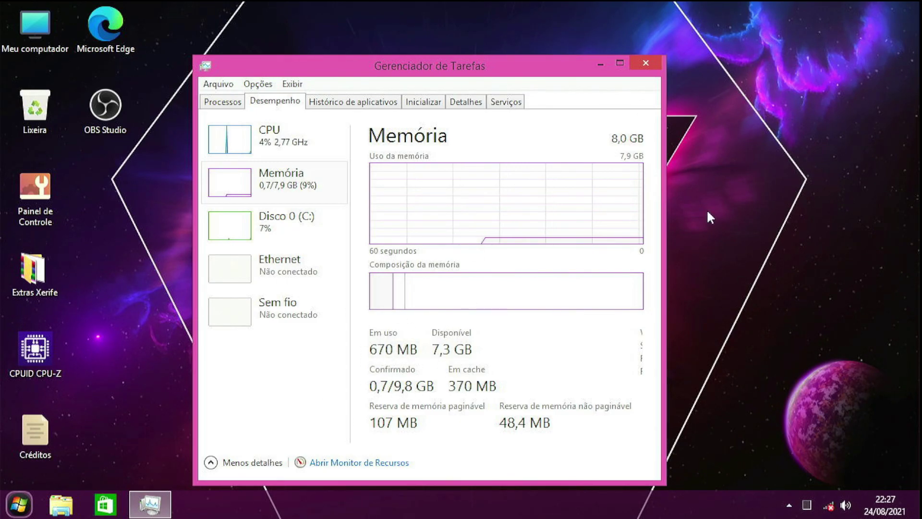
pyautogui.moveTo(441, 72); pyautogui.dragTo(494, 59)
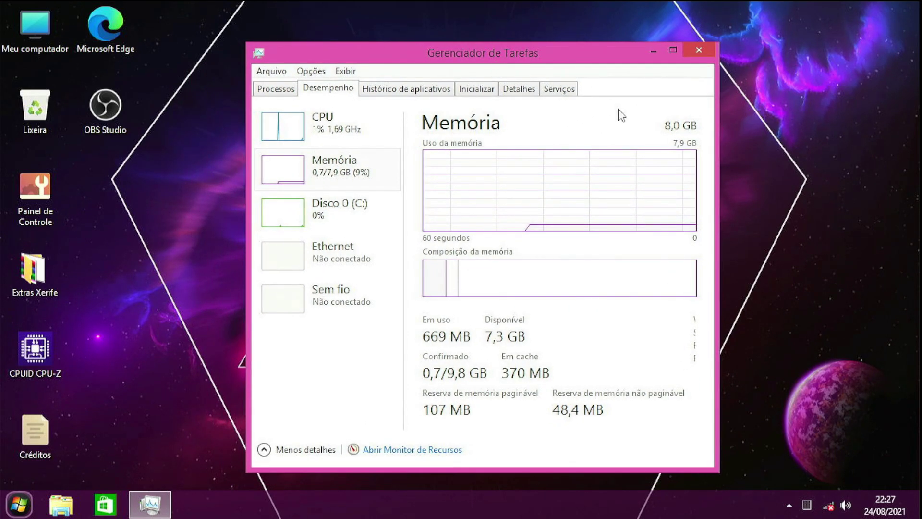
pyautogui.click(700, 50)
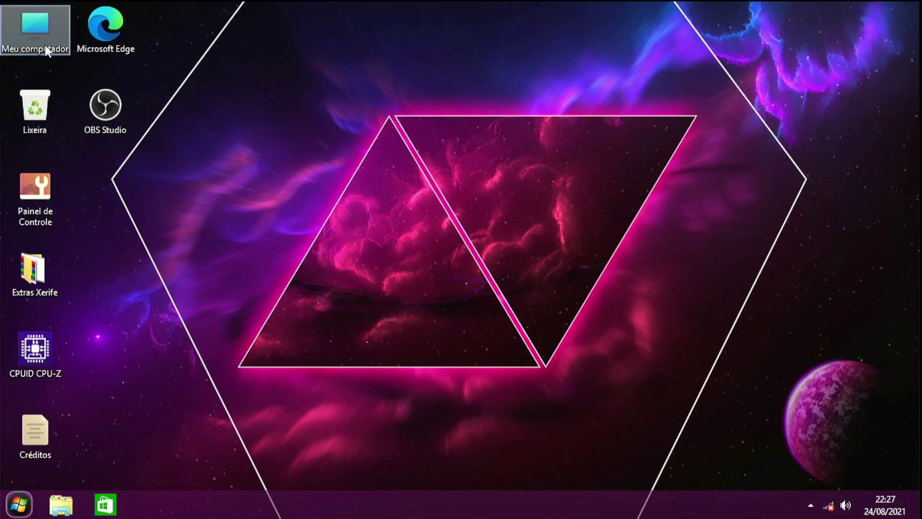
# Open the computer's advanced system settings and bring up the advanced performance options
pyautogui.rightClick(30, 30)
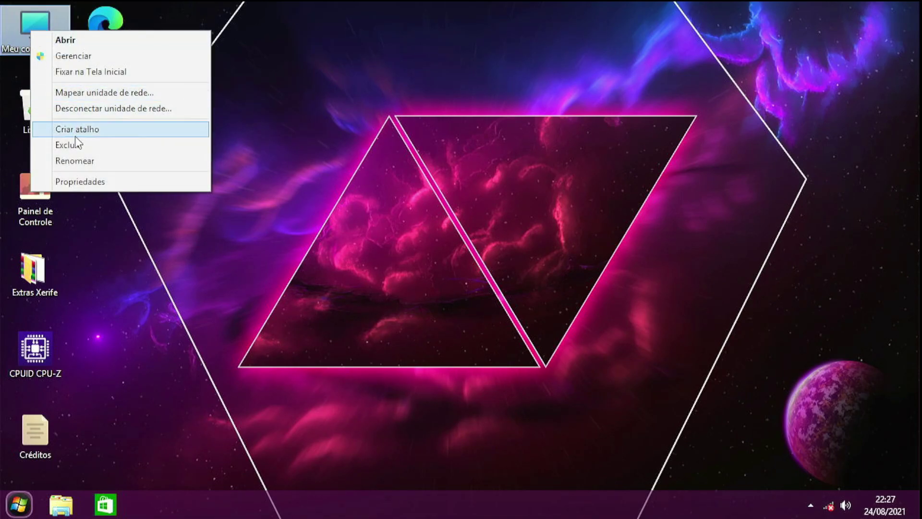
pyautogui.click(81, 176)
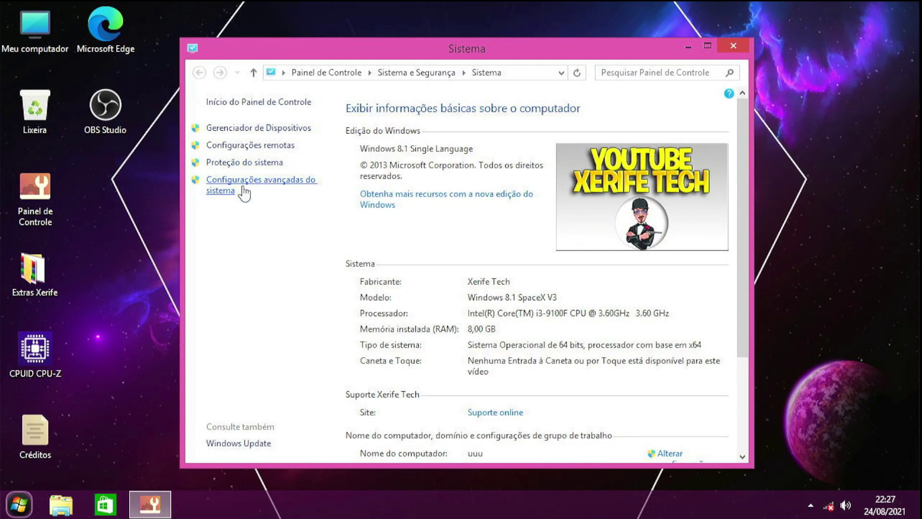
pyautogui.click(233, 186)
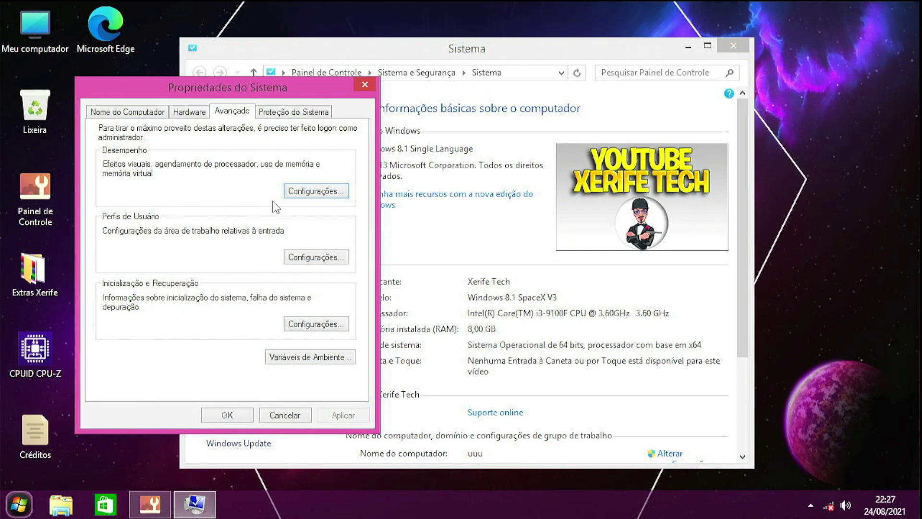
pyautogui.click(307, 191)
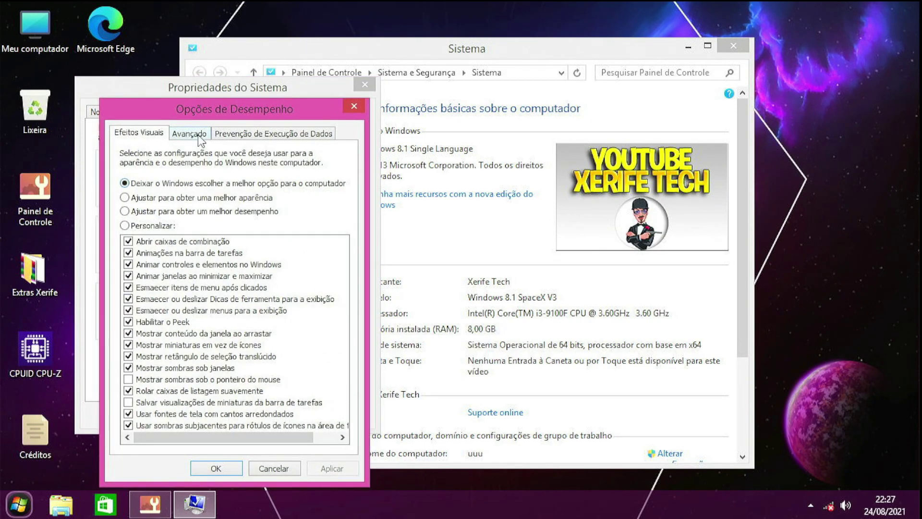
pyautogui.click(182, 135)
pyautogui.moveTo(210, 109); pyautogui.dragTo(215, 47)
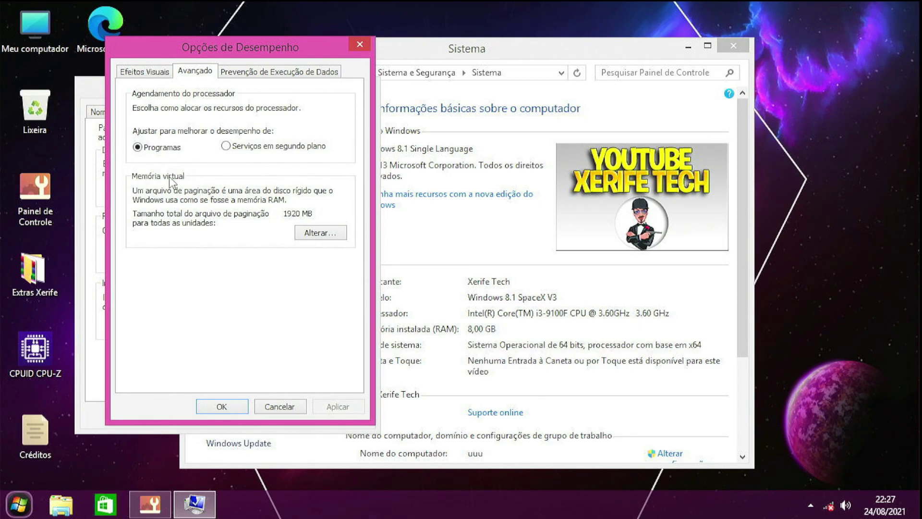
# In the virtual memory settings, turn off automatic paging file management and choose a custom size for drive C:
pyautogui.click(321, 232)
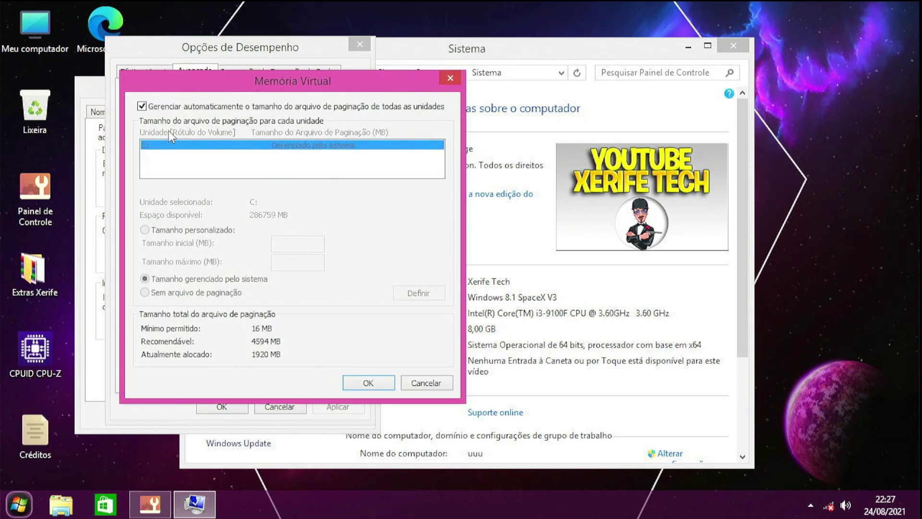
pyautogui.click(142, 106)
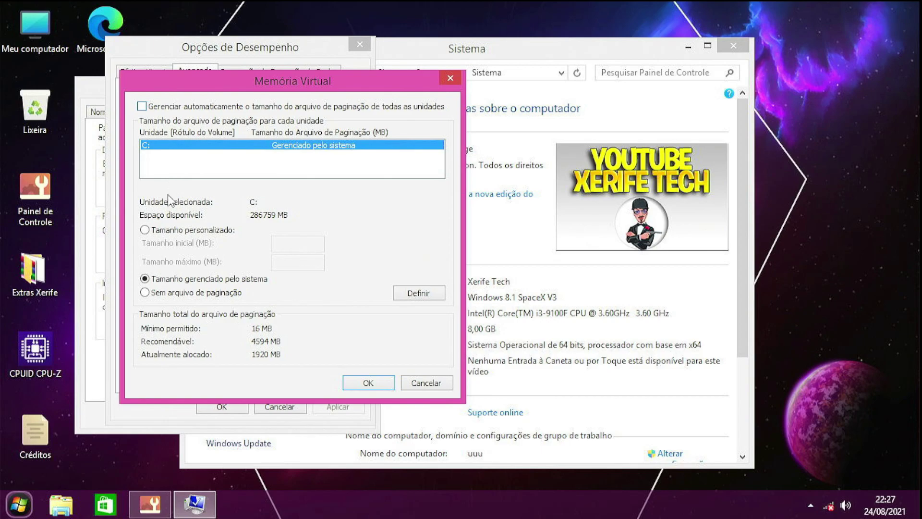
pyautogui.click(170, 233)
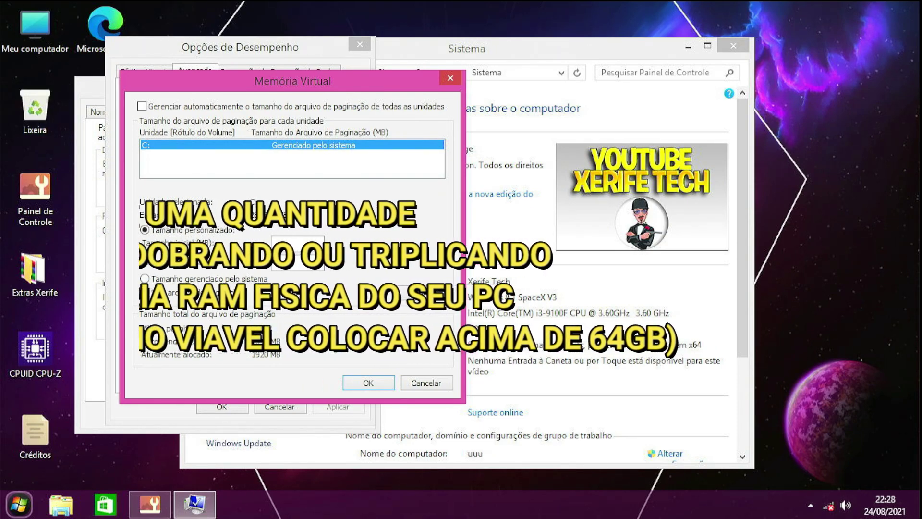
# Launch Calculator and place it beside the virtual memory settings
pyautogui.press('super+r')
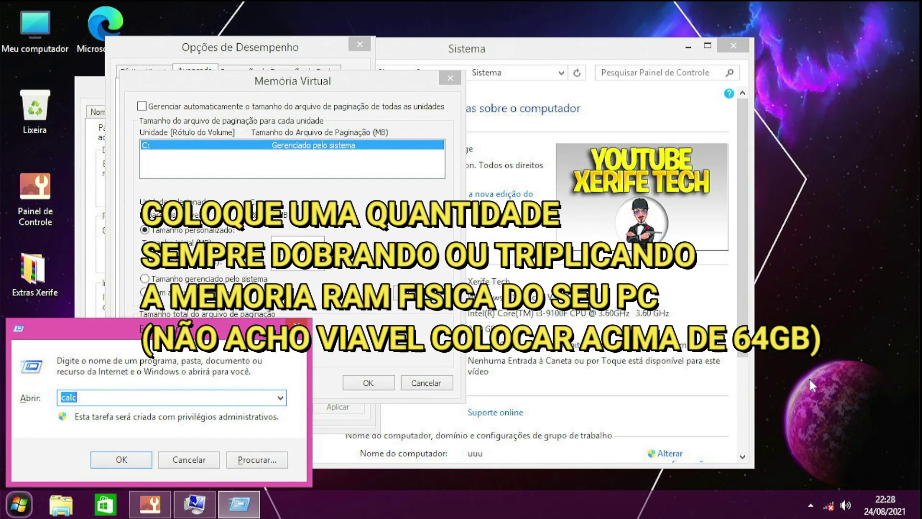
pyautogui.click(120, 462)
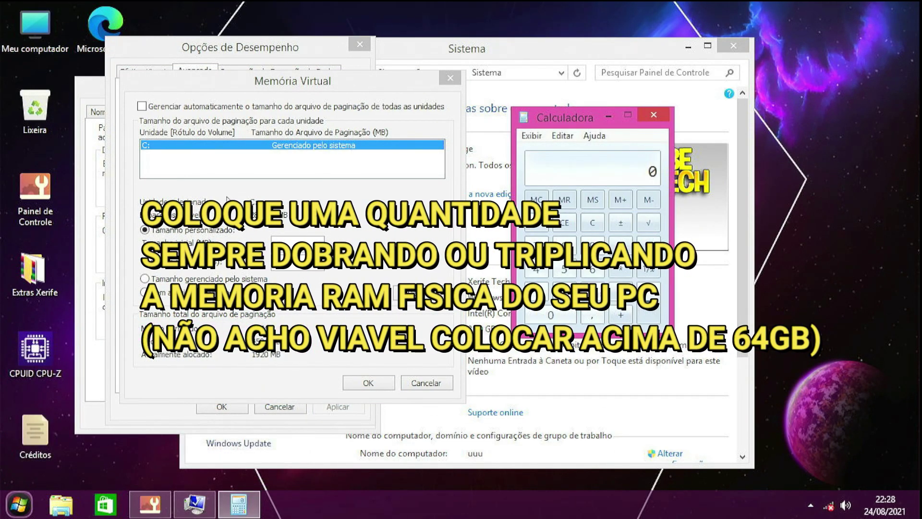
pyautogui.moveTo(538, 124); pyautogui.dragTo(576, 85)
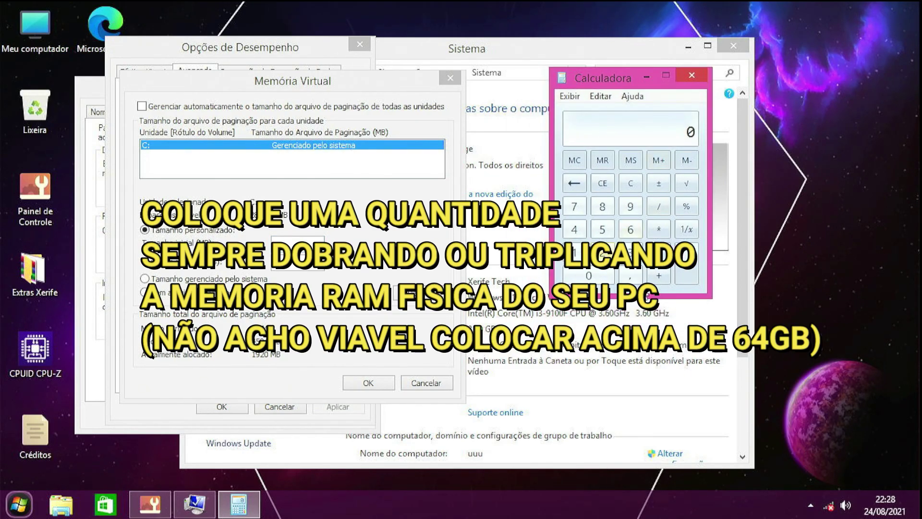
# Calculate 1024 × 32 in Calculator and set the paging file's maximum size to 32768 MB
pyautogui.click(574, 252)
pyautogui.click(589, 275)
pyautogui.click(602, 252)
pyautogui.click(575, 229)
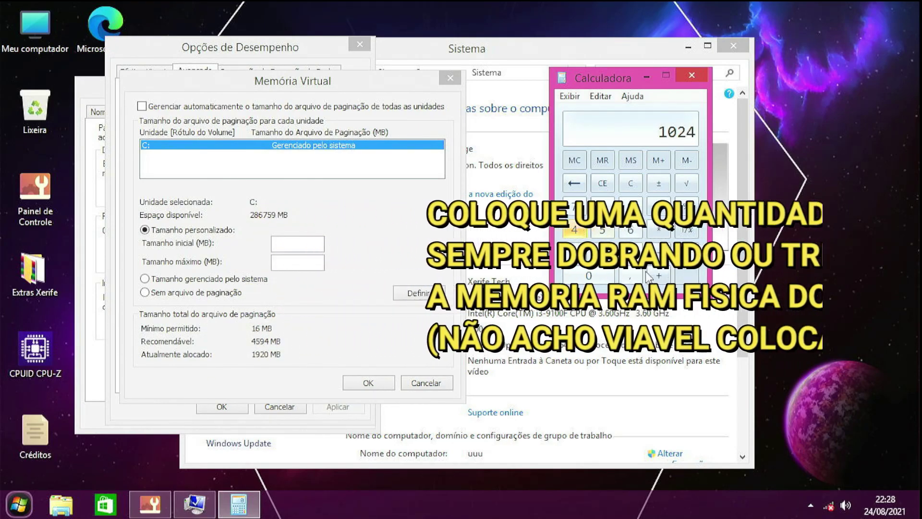
pyautogui.click(665, 229)
pyautogui.click(631, 252)
pyautogui.click(602, 252)
pyautogui.click(687, 263)
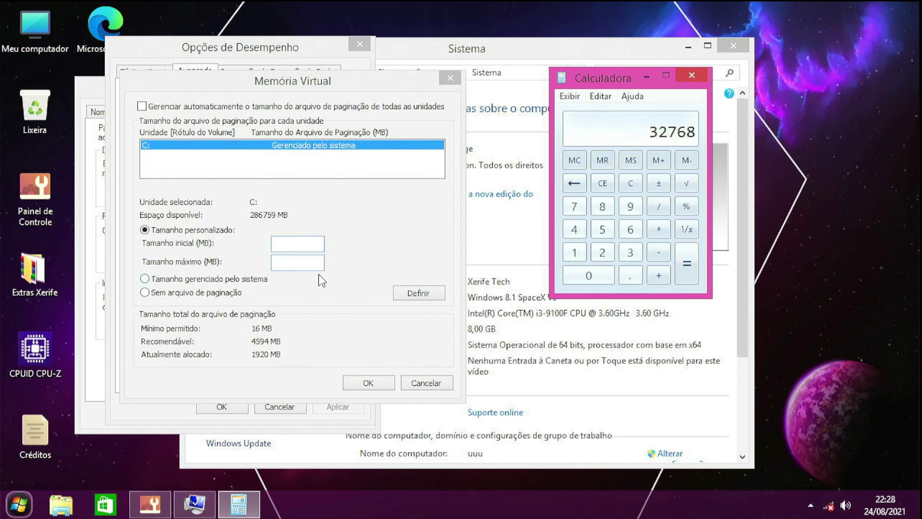
pyautogui.click(307, 263)
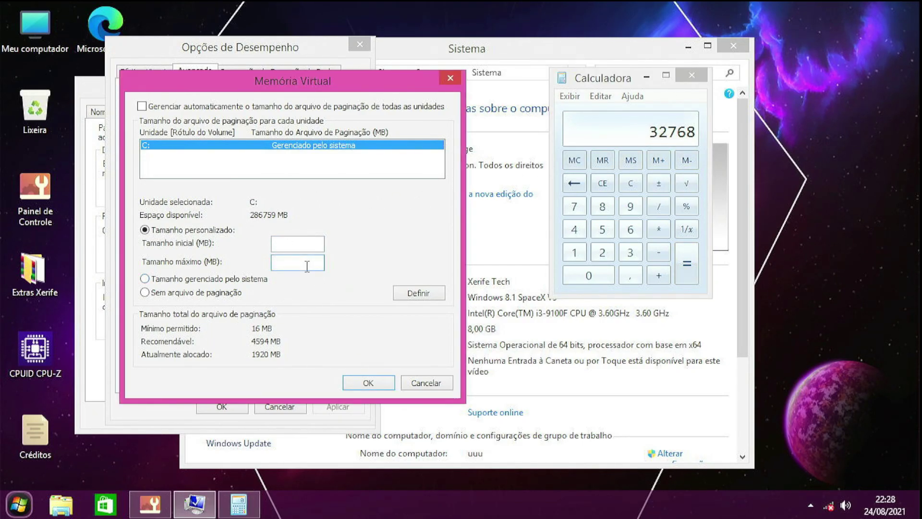
pyautogui.write('32768')
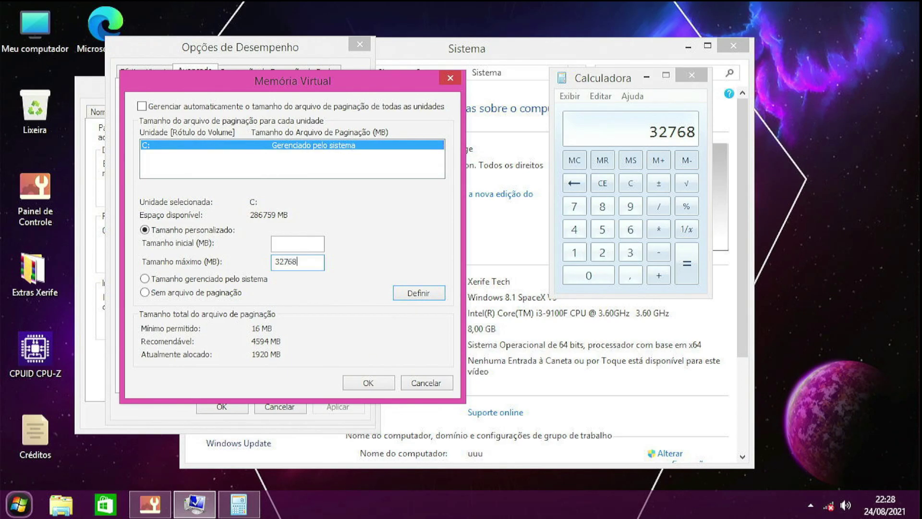
# Clear Calculator, compute 1024 × 20 and set the paging file's initial size to 20480 MB
pyautogui.click(293, 243)
pyautogui.click(624, 186)
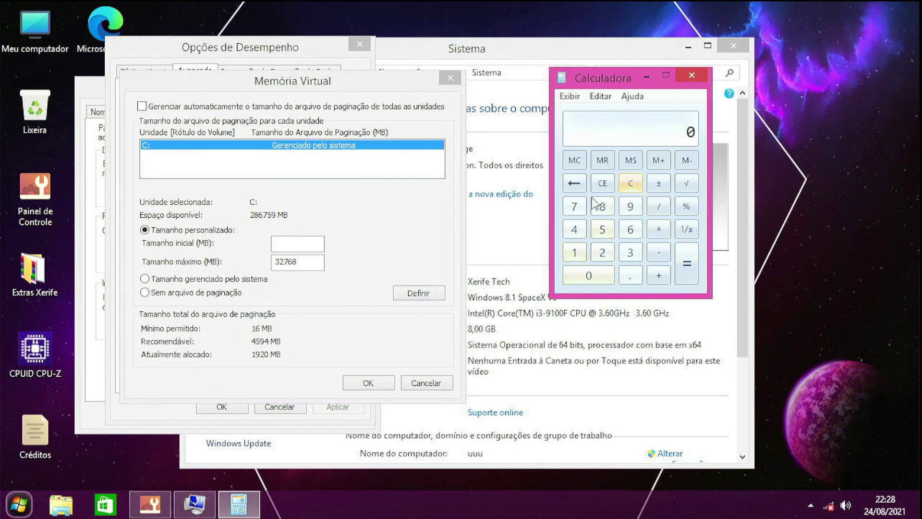
pyautogui.click(574, 253)
pyautogui.click(587, 275)
pyautogui.click(602, 252)
pyautogui.click(585, 234)
pyautogui.click(659, 229)
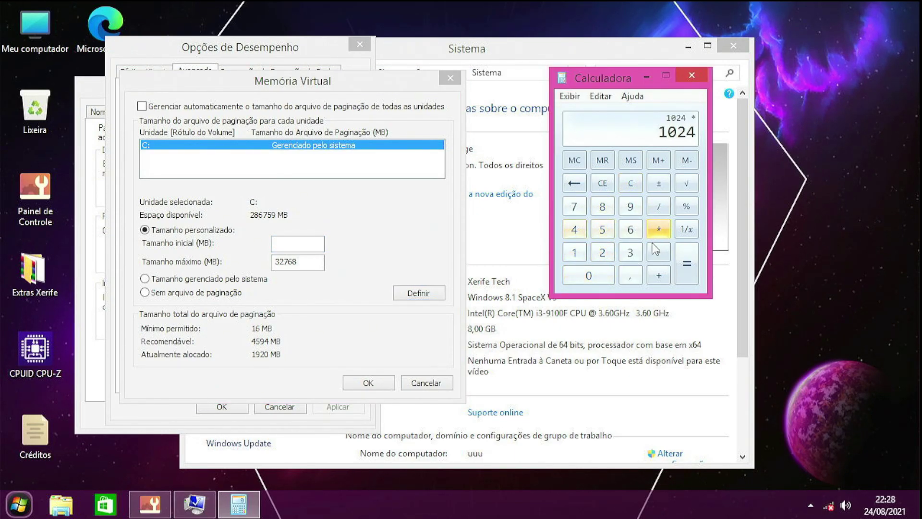
pyautogui.click(602, 253)
pyautogui.click(589, 280)
pyautogui.click(688, 262)
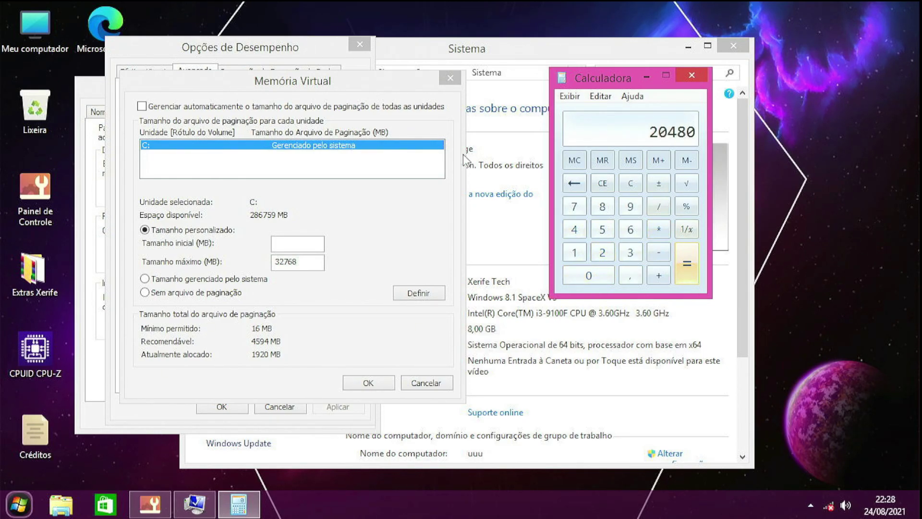
pyautogui.click(286, 244)
pyautogui.write('20480')
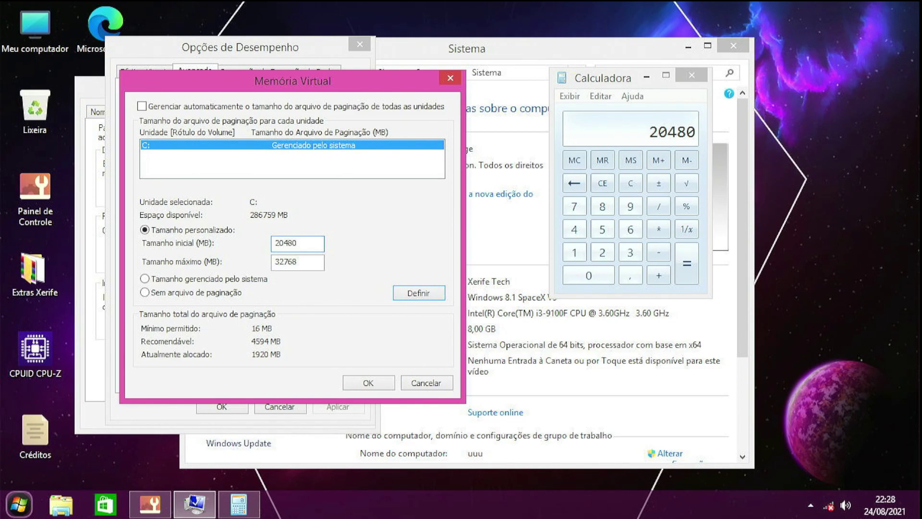
# Apply the custom paging file size to drive C: and confirm all open system settings dialogs
pyautogui.click(417, 299)
pyautogui.click(372, 382)
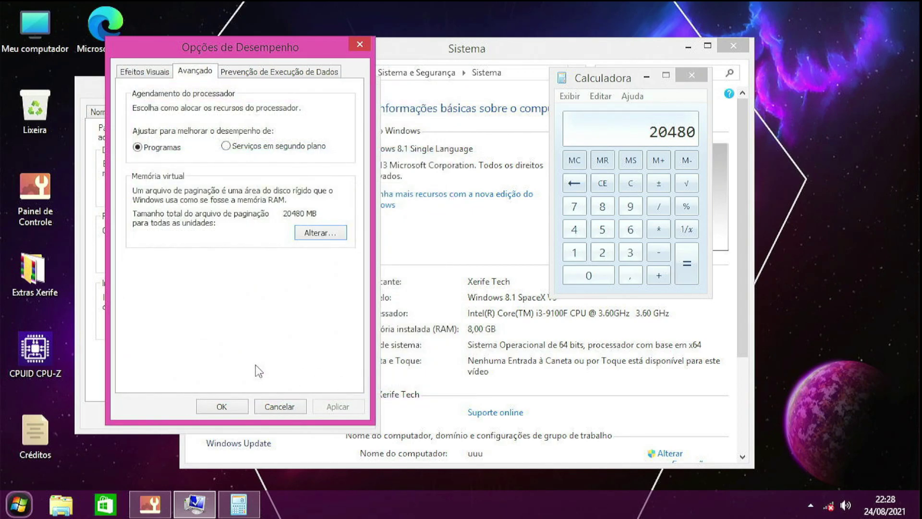
pyautogui.click(226, 407)
pyautogui.click(232, 406)
pyautogui.click(230, 412)
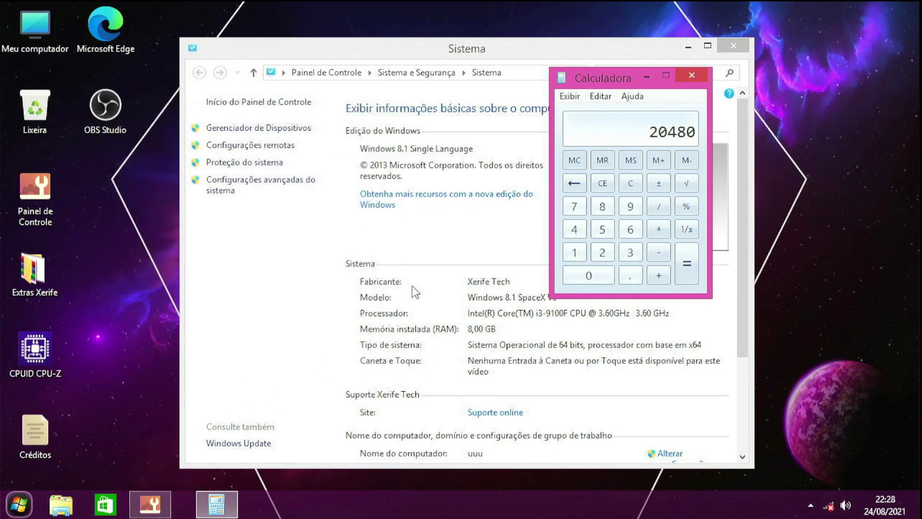
# Close Calculator and the System window, then refresh the desktop
pyautogui.click(703, 75)
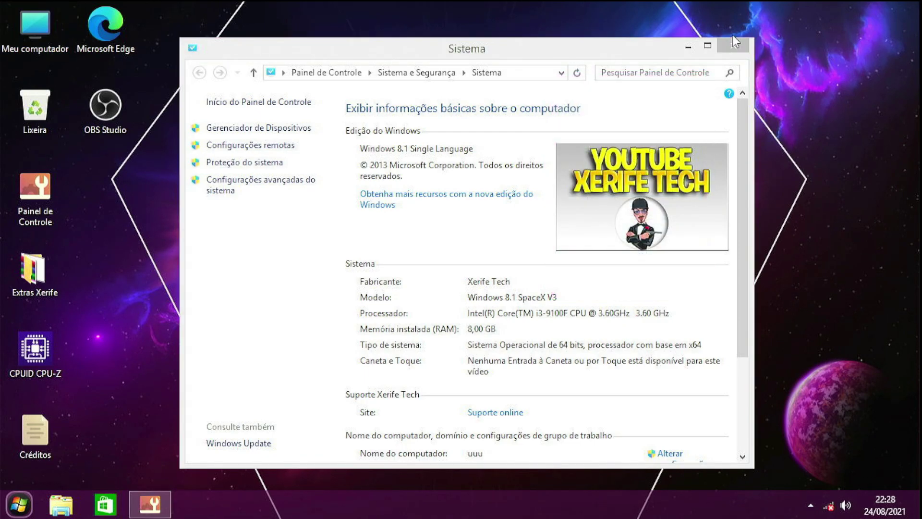
pyautogui.click(739, 45)
pyautogui.rightClick(373, 157)
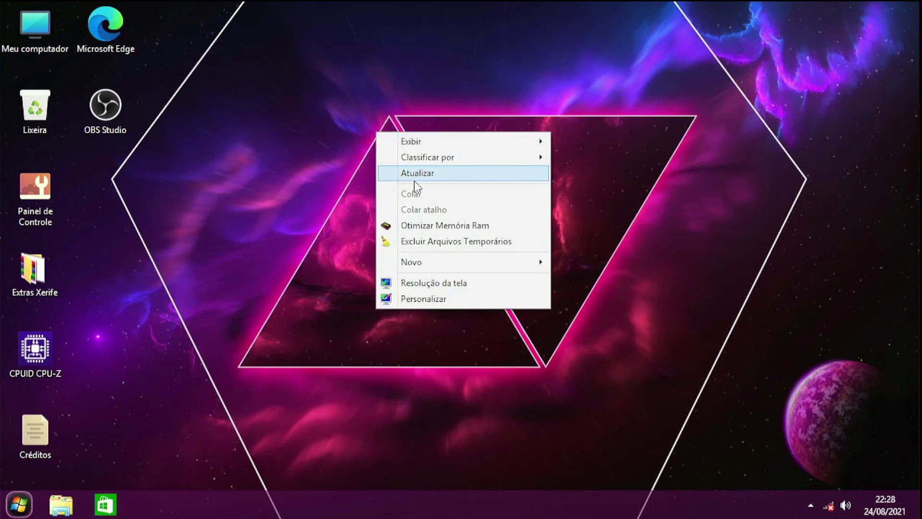
pyautogui.click(414, 179)
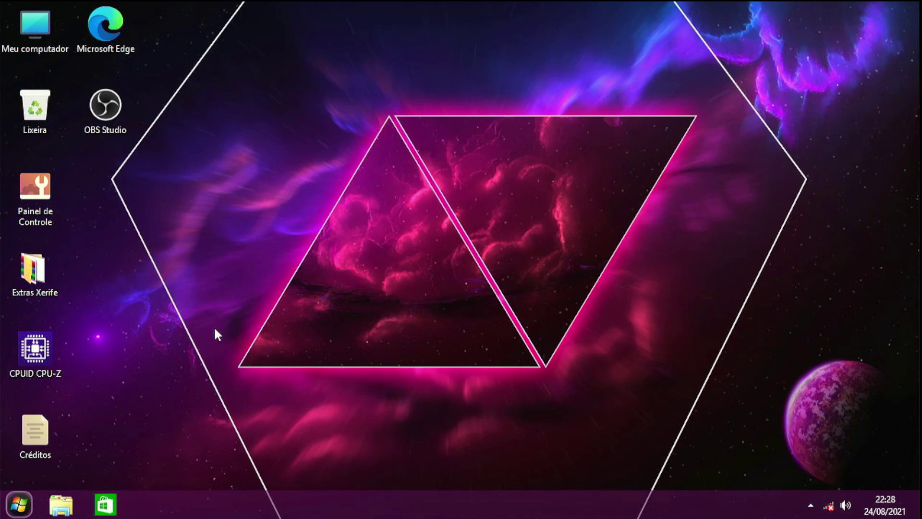
# Reopen Task Manager and check the committed memory limit in the memory performance view
pyautogui.rightClick(201, 493)
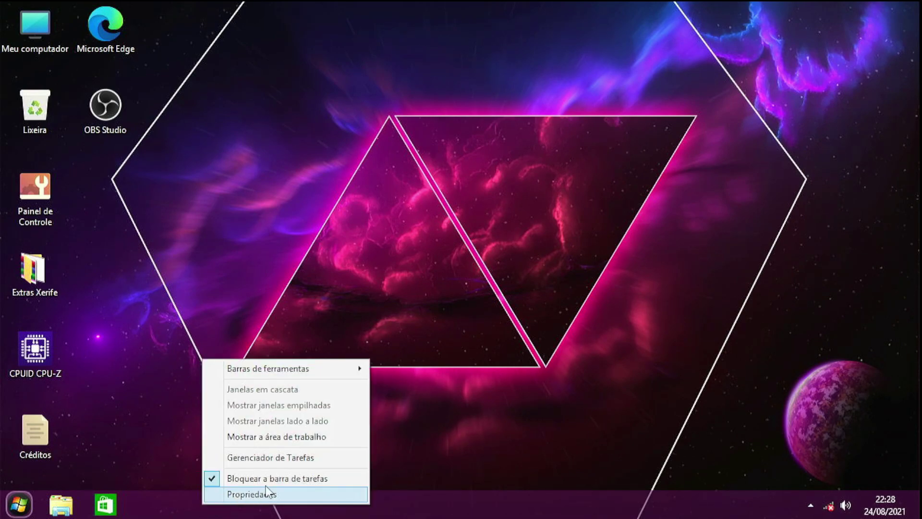
pyautogui.click(270, 455)
pyautogui.click(328, 91)
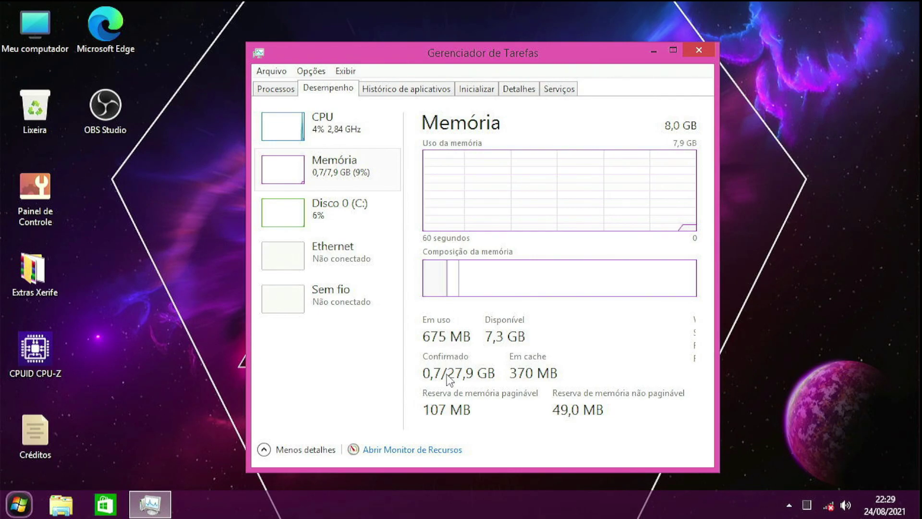
pyautogui.moveTo(442, 65); pyautogui.dragTo(366, 58)
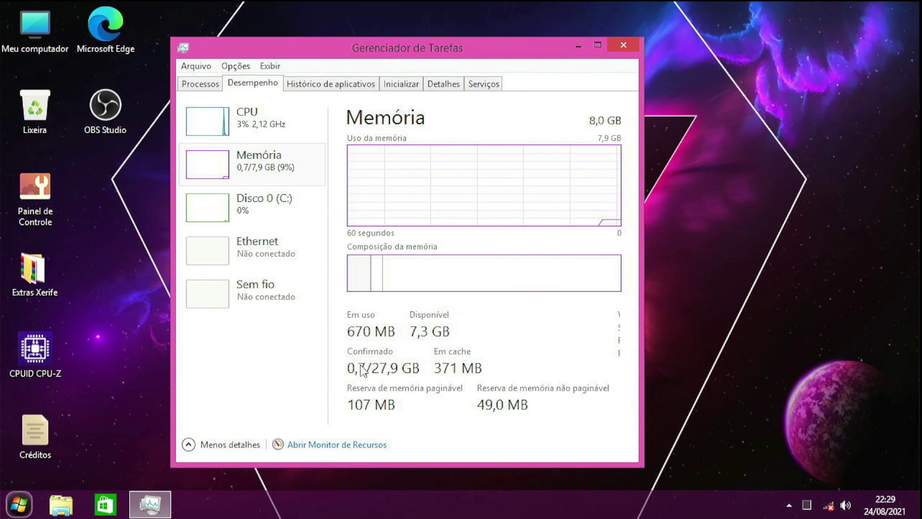